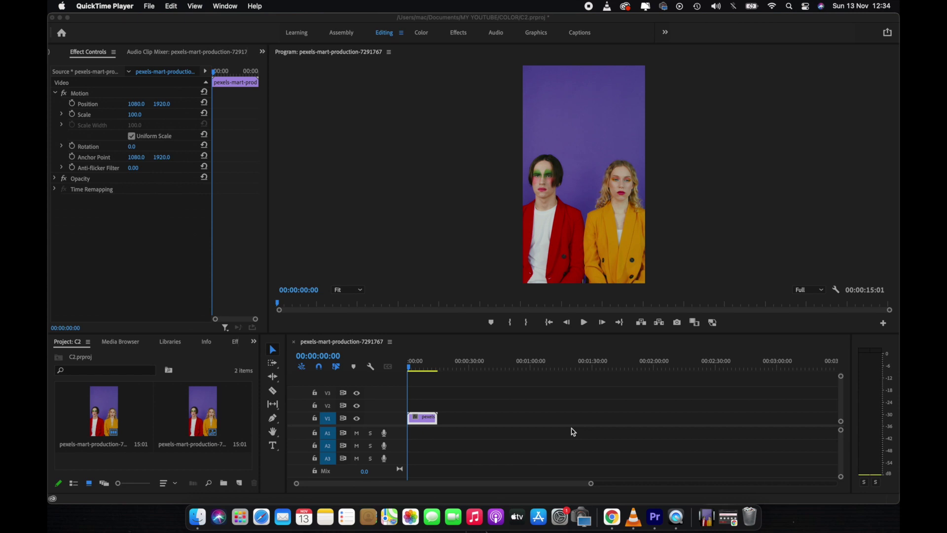
- Preview the clip up to 00:00:08:16, search the effects for "change" and apply Change to Color to the clip on V1
click(555, 430)
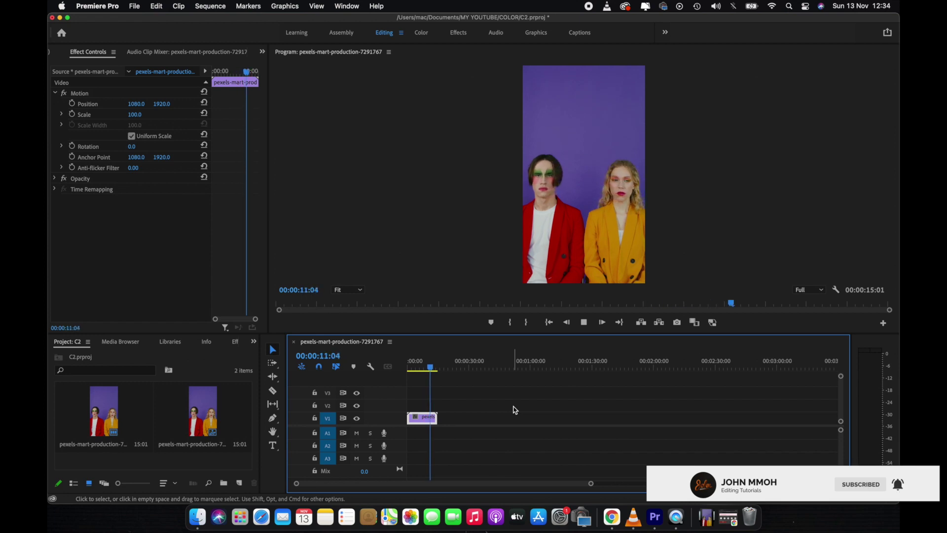
click(427, 366)
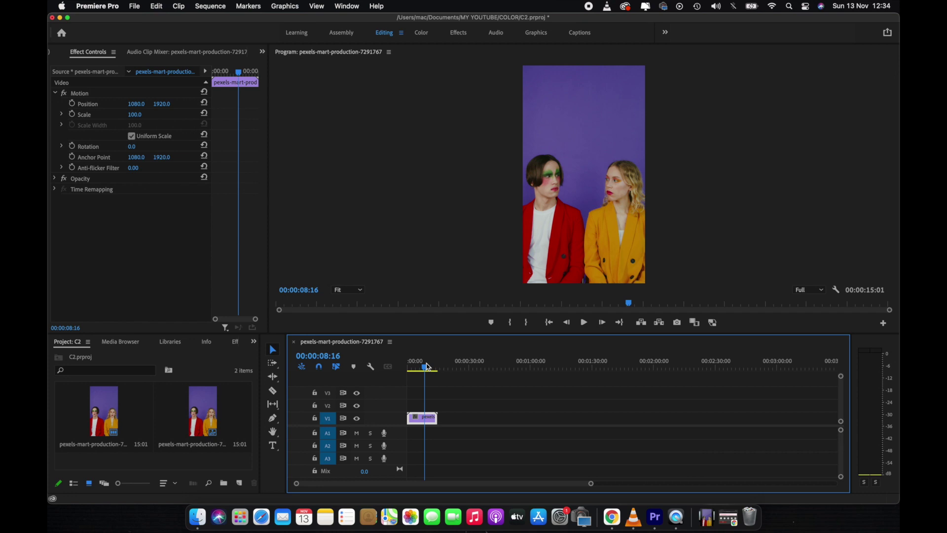
click(457, 36)
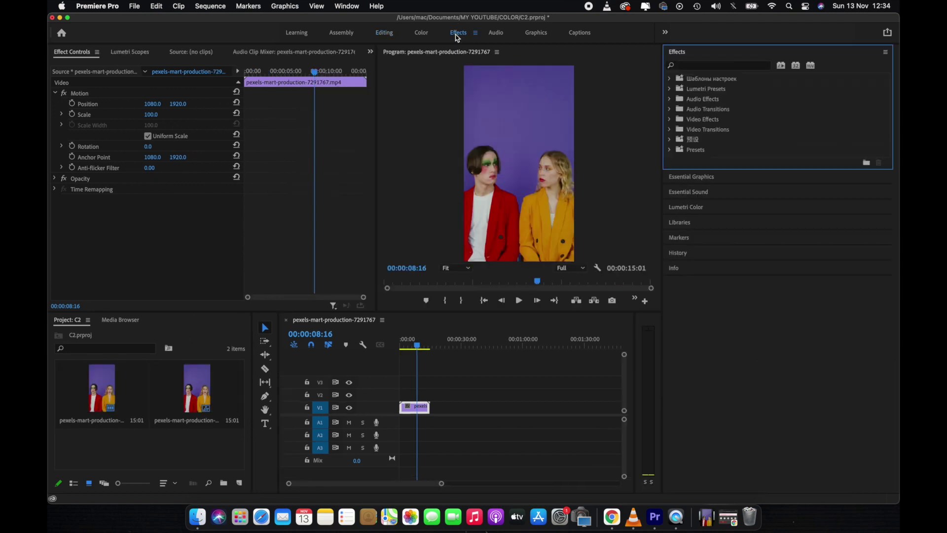
click(705, 68)
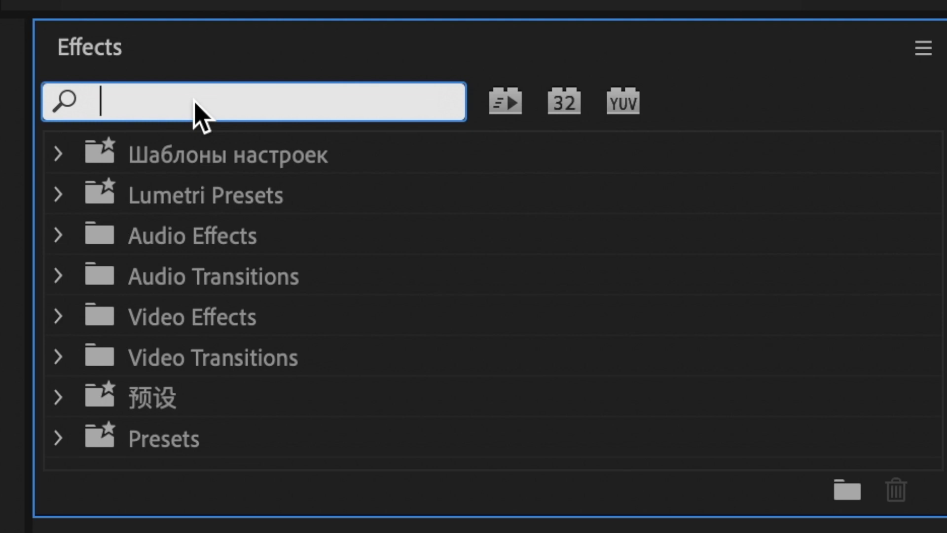
text(chan)
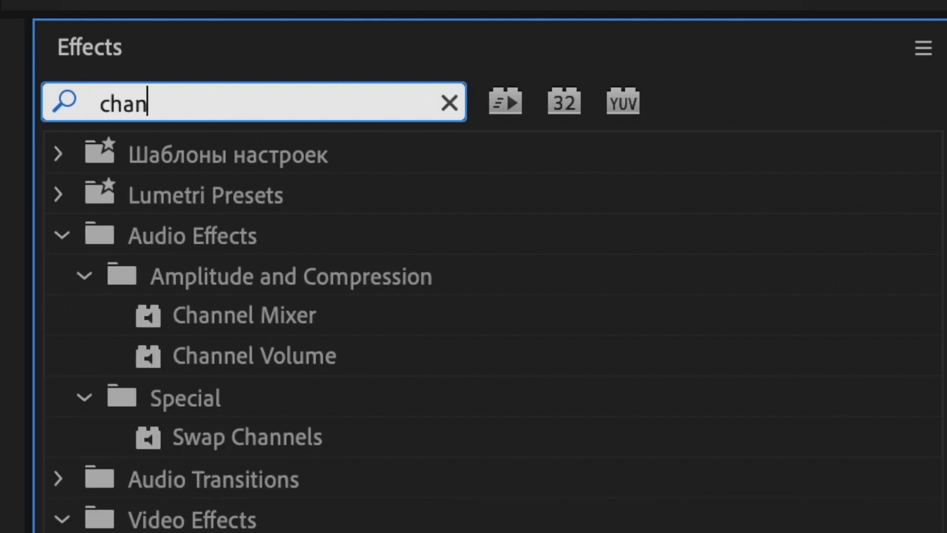
text(ge)
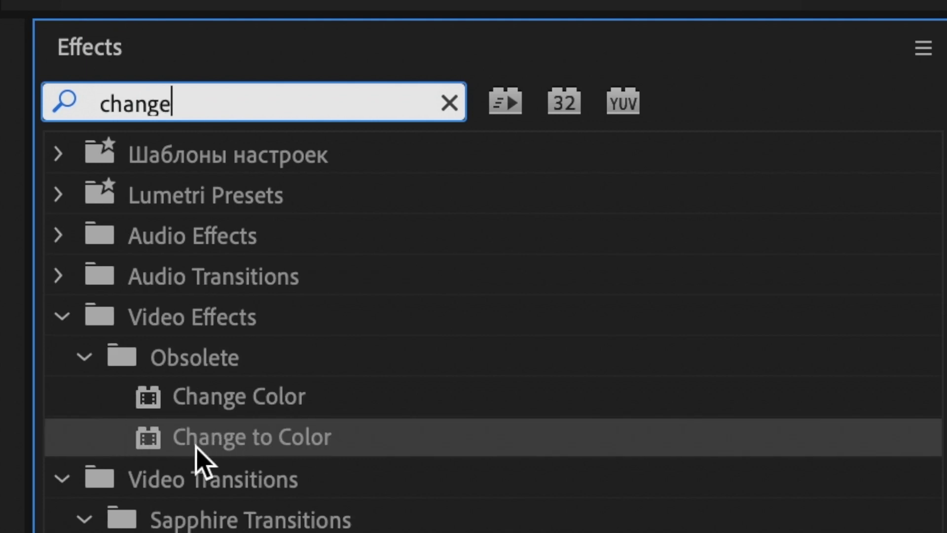
click(256, 442)
drag(255, 441, 414, 407)
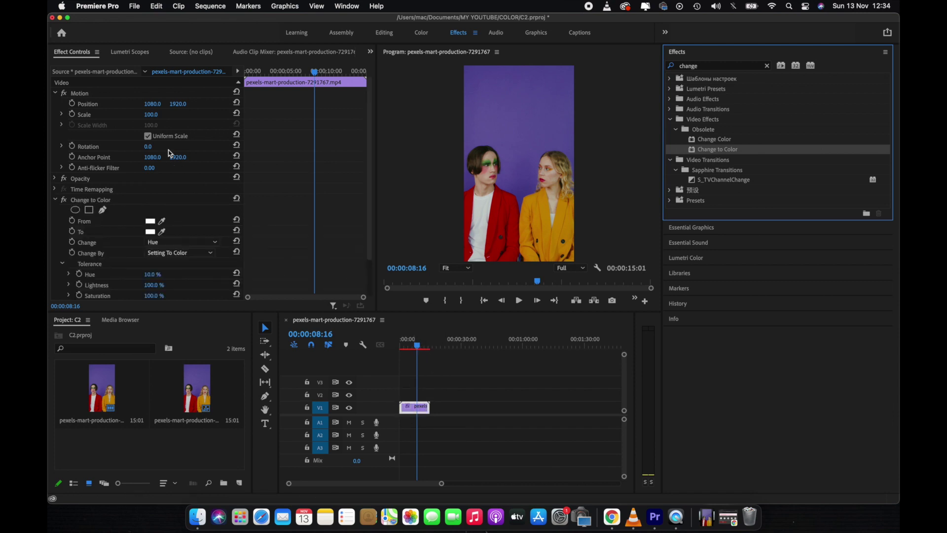
- Set the Change to Color effect's From colour by sampling the red jacket in the preview
scroll(116, 169, down, 2)
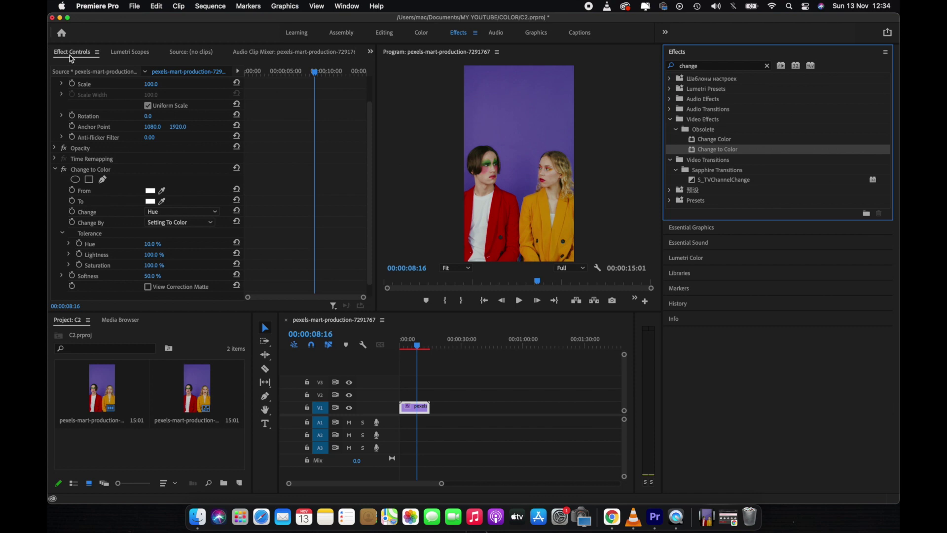
scroll(117, 147, down, 1)
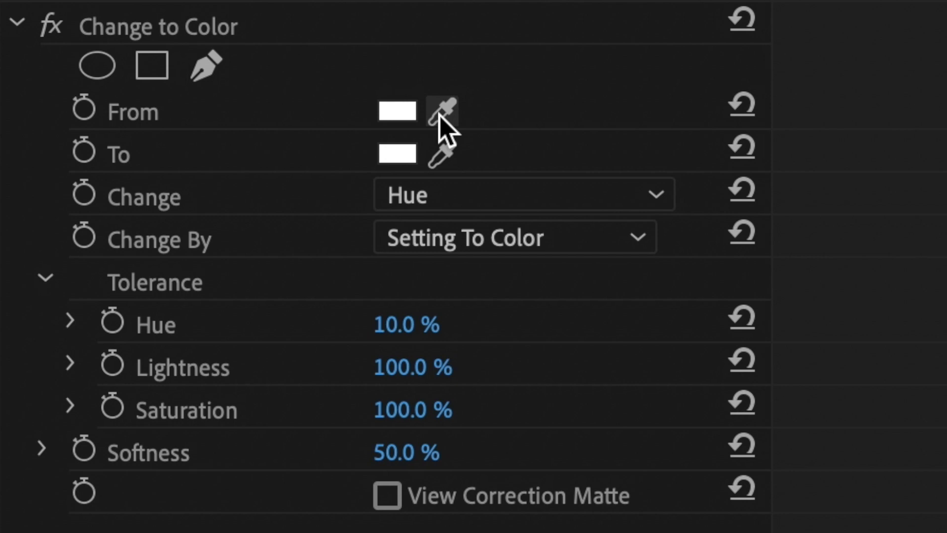
click(440, 115)
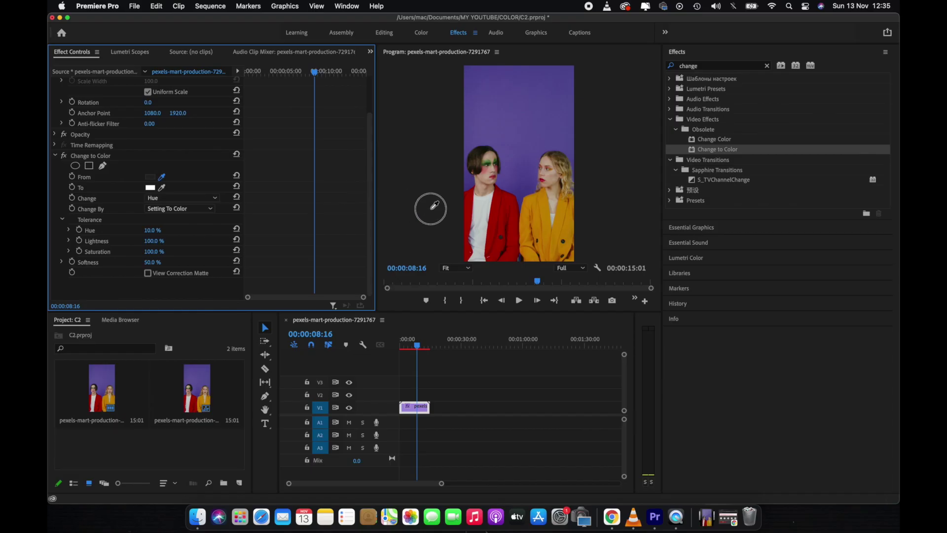
click(498, 204)
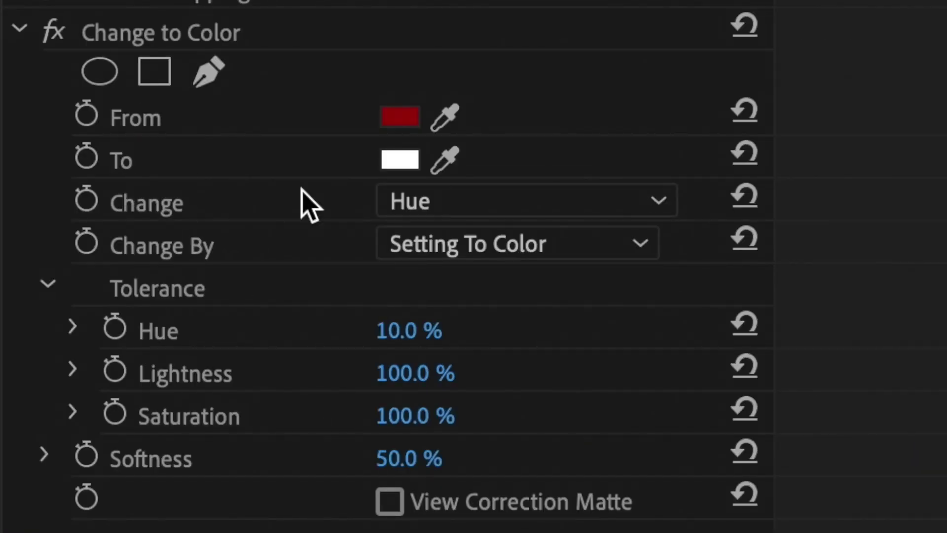
- Set the Change to Color effect's To colour to bright green, 13FF00
click(395, 161)
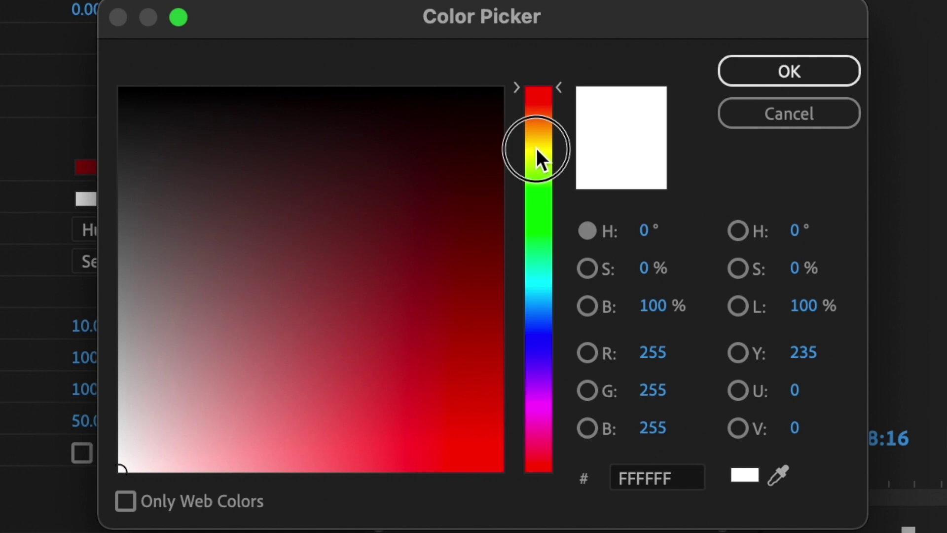
drag(536, 148, 529, 211)
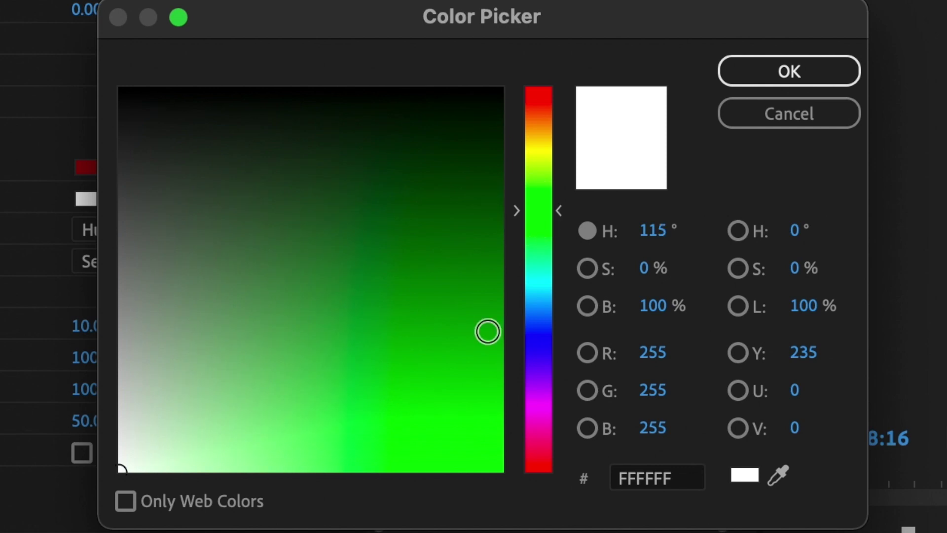
click(478, 401)
drag(477, 401, 504, 509)
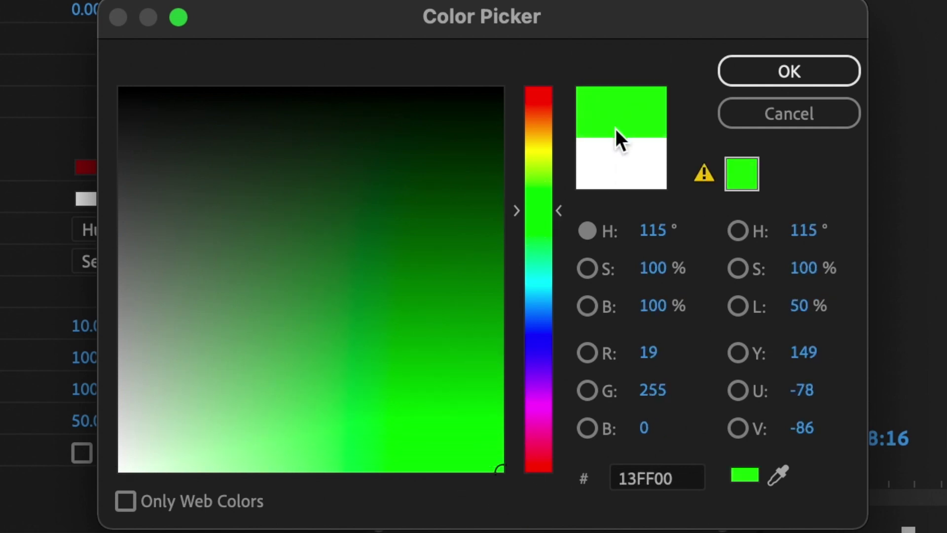
click(789, 72)
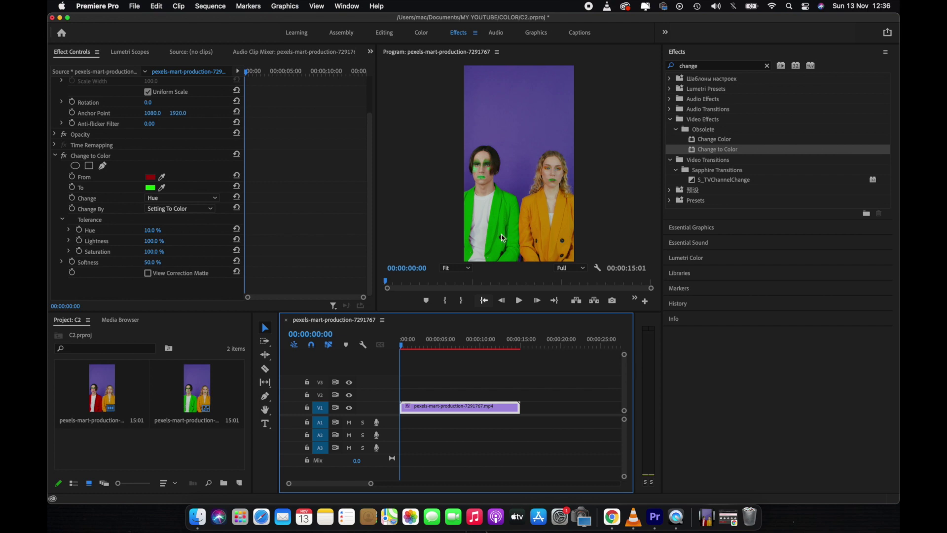
- Compare the clip with and without the Change to Color effect, and move the playhead to 00:00:01:21
click(64, 156)
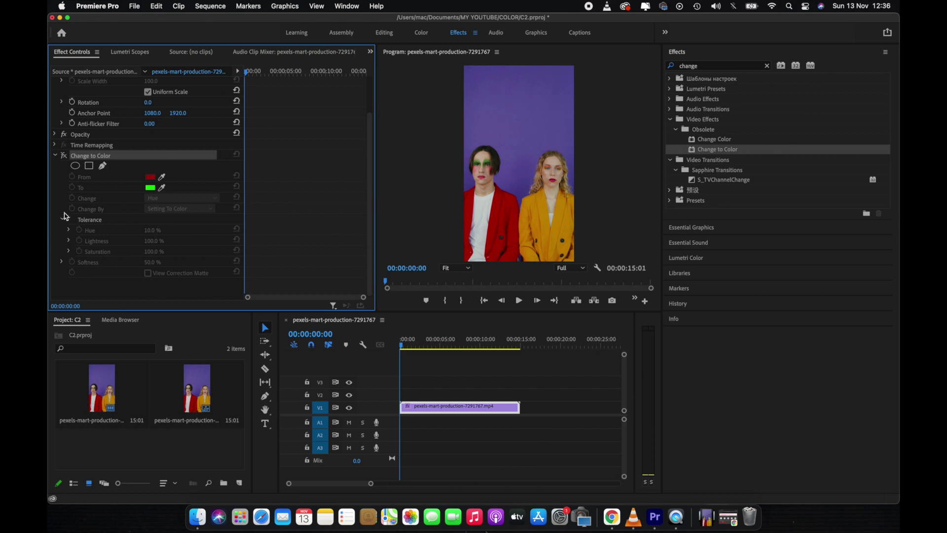
click(64, 156)
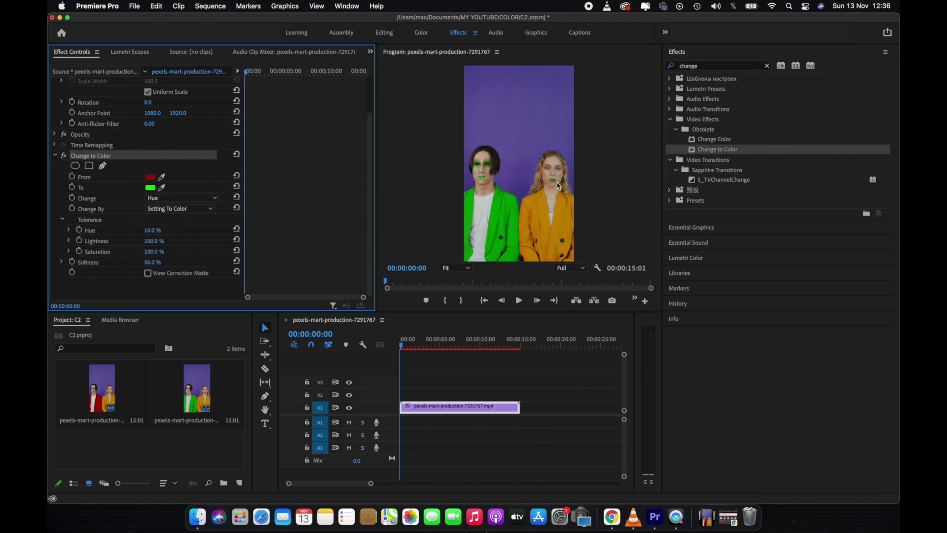
click(415, 344)
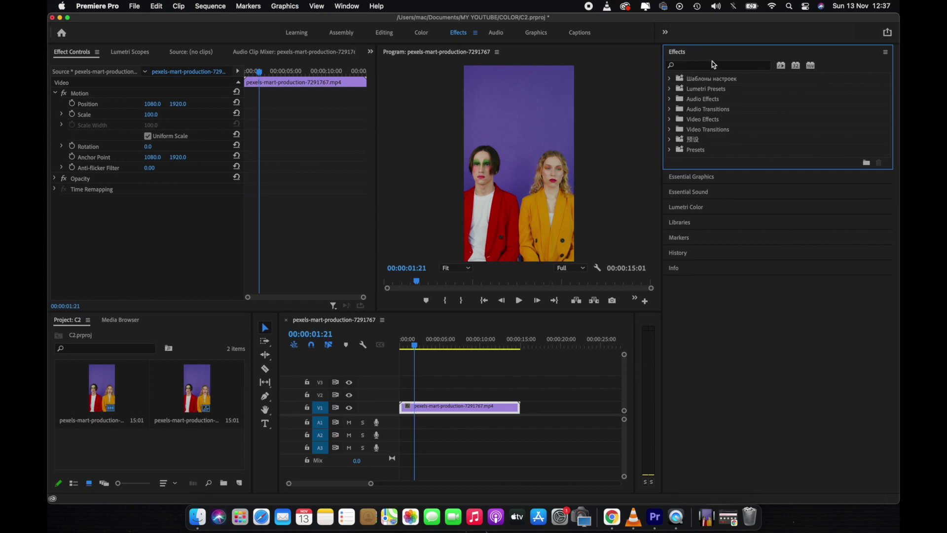
- Switch to the Color workspace and sample the yellow jacket for the Lumetri Hue vs Hue curve
click(424, 37)
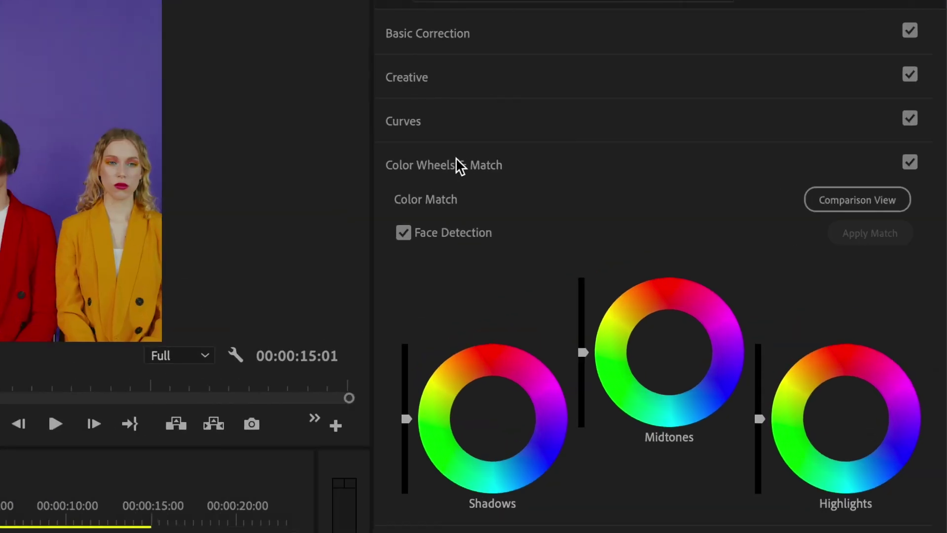
click(443, 130)
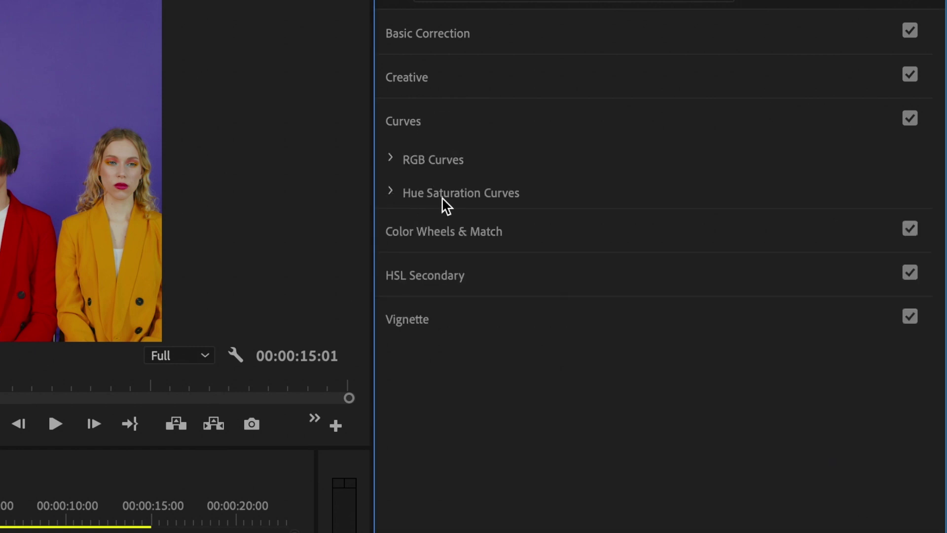
click(392, 194)
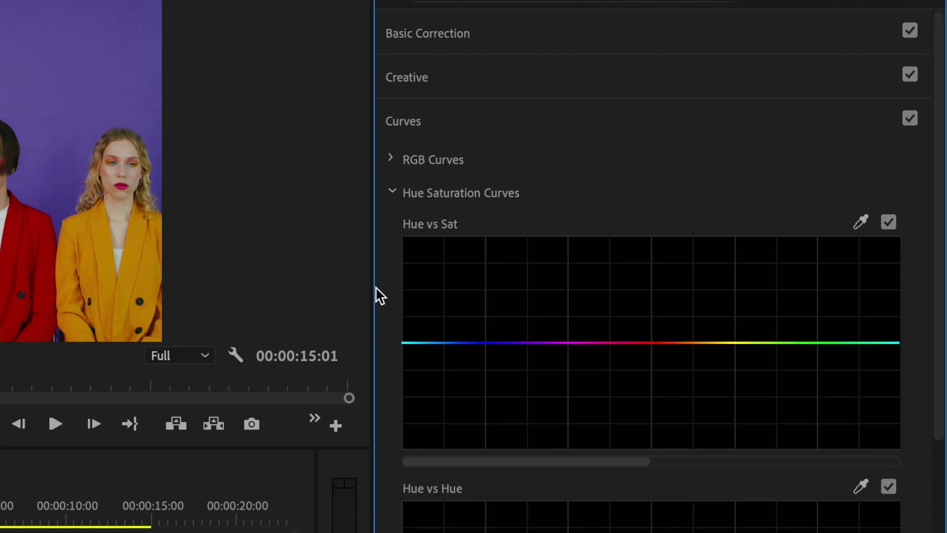
scroll(404, 405, down, 5)
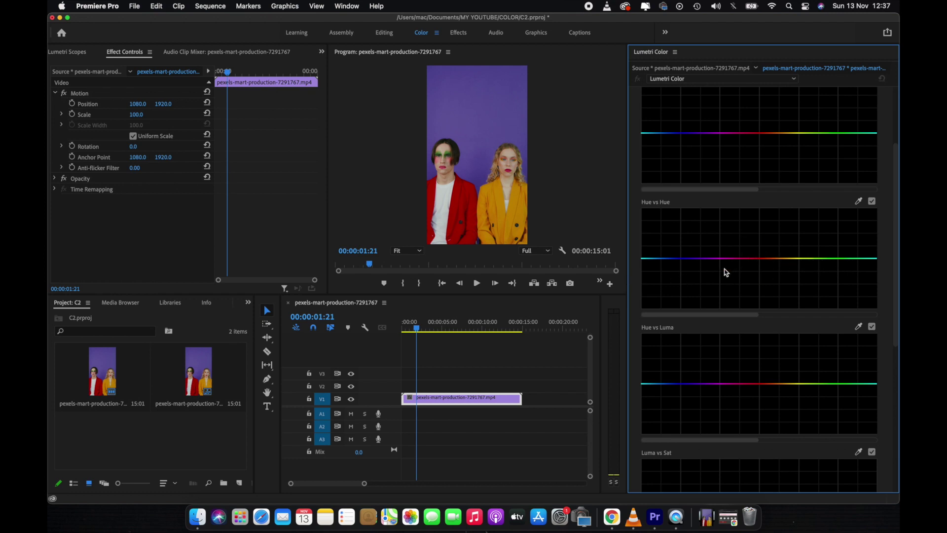
click(859, 201)
click(494, 195)
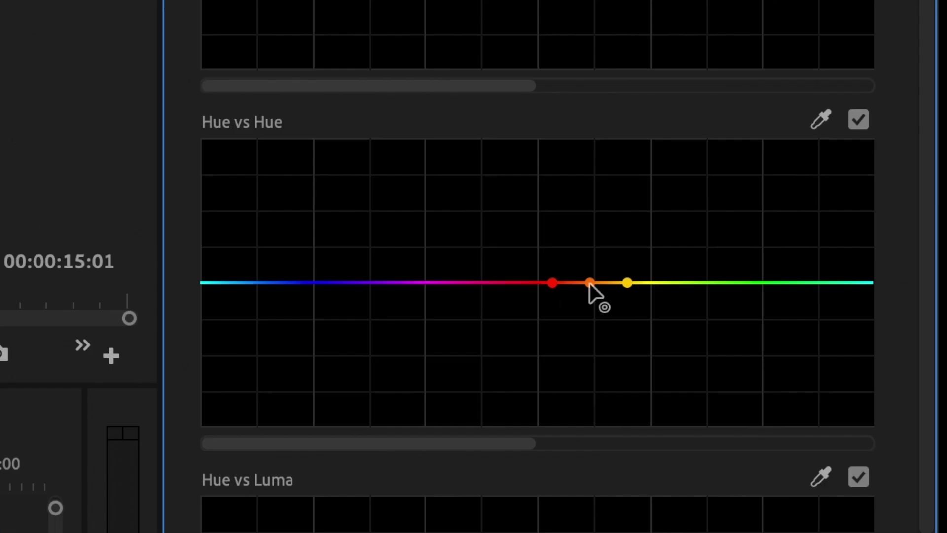
- Spread the outer Hue vs Hue points slightly and shift the middle point below, and finally above, the line to turn the yellow jacket orange-red
drag(548, 276, 549, 223)
drag(748, 268, 743, 315)
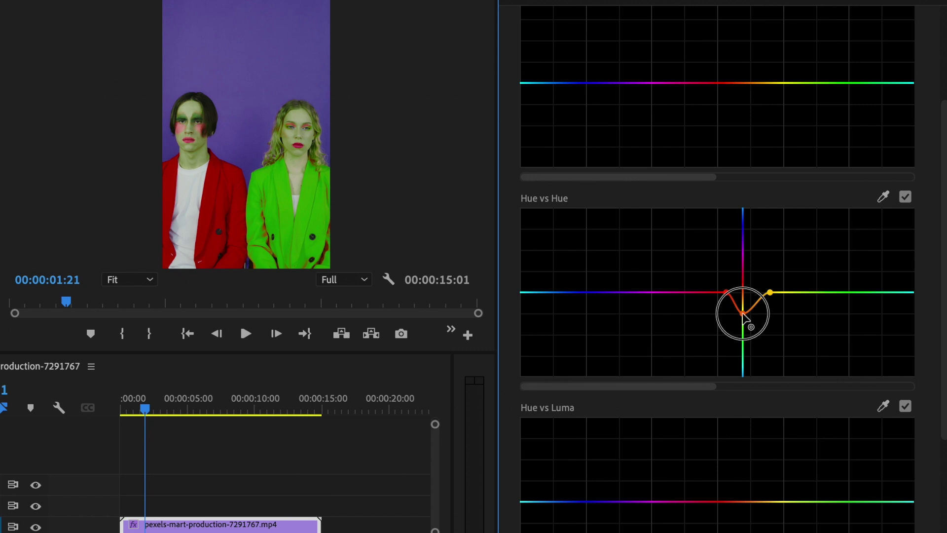
drag(726, 292, 720, 292)
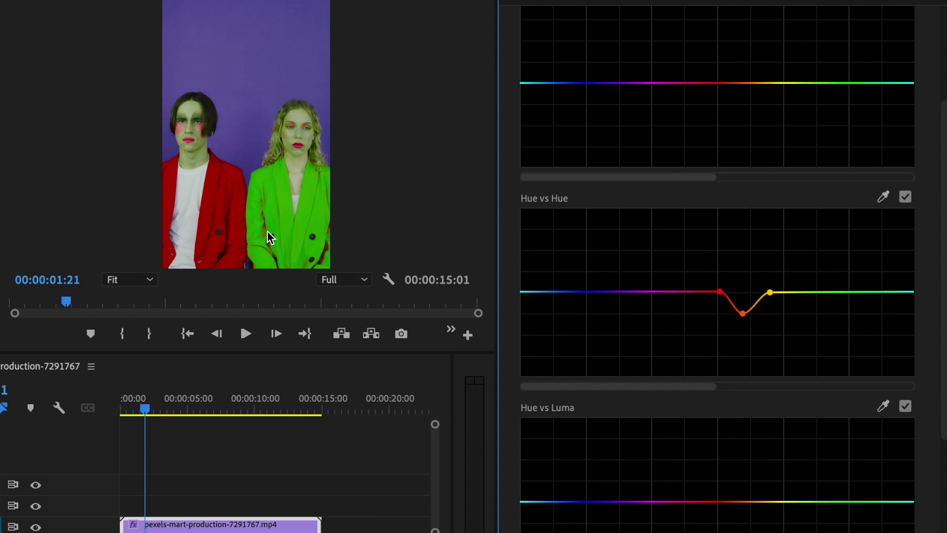
click(770, 293)
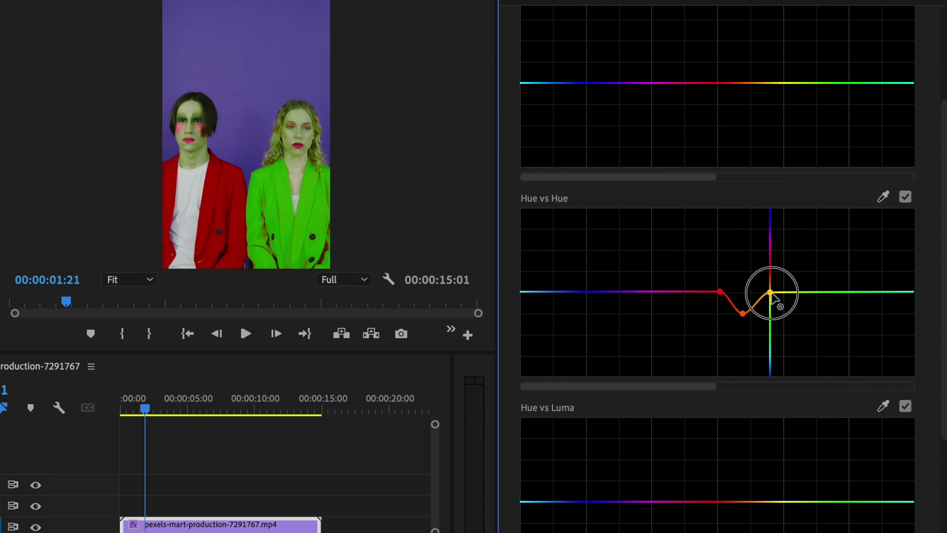
drag(772, 294, 777, 295)
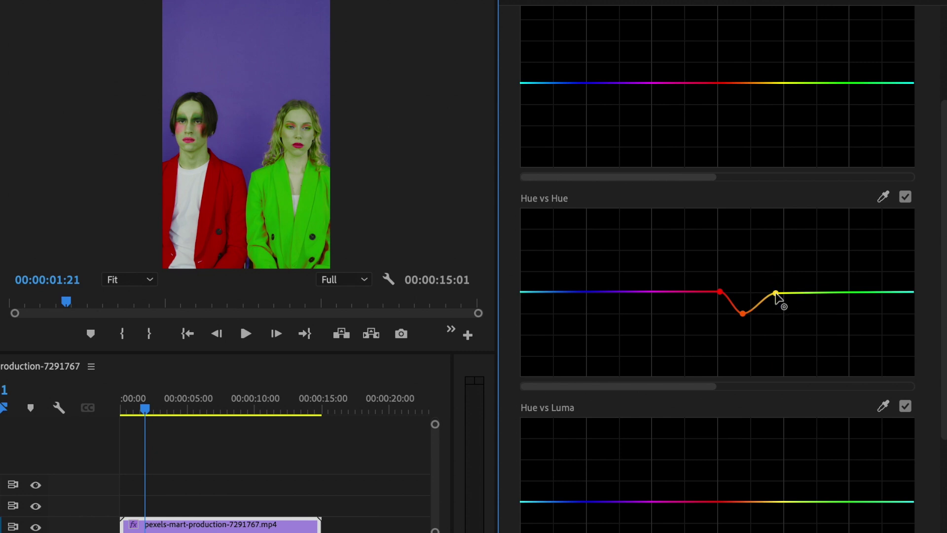
drag(743, 314, 744, 276)
- Play the clip from near its start and compare it with the Hue vs Hue curve disabled and enabled
click(126, 410)
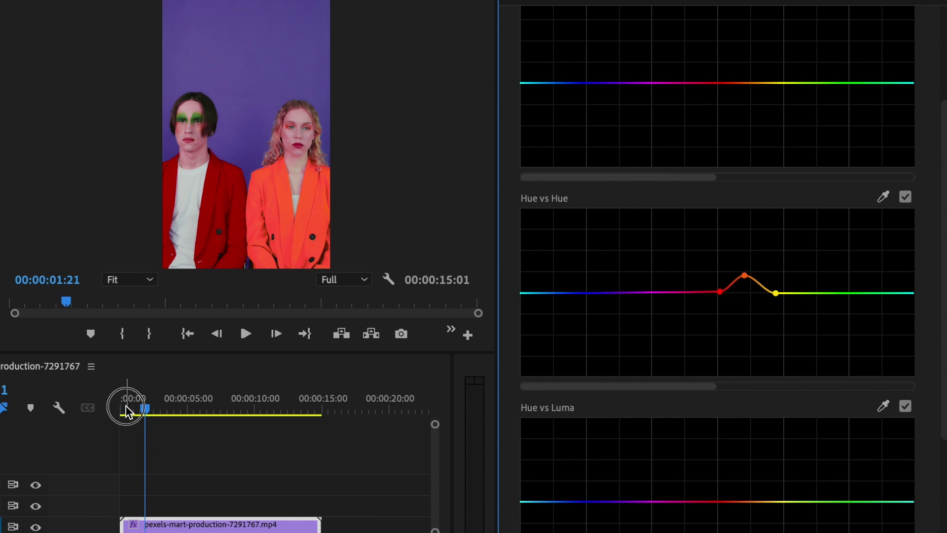
key(space)
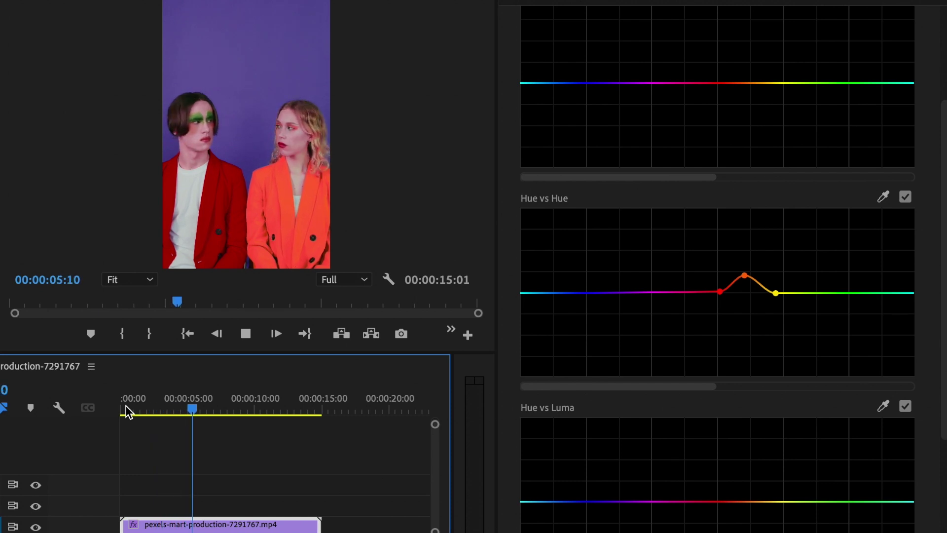
key(space)
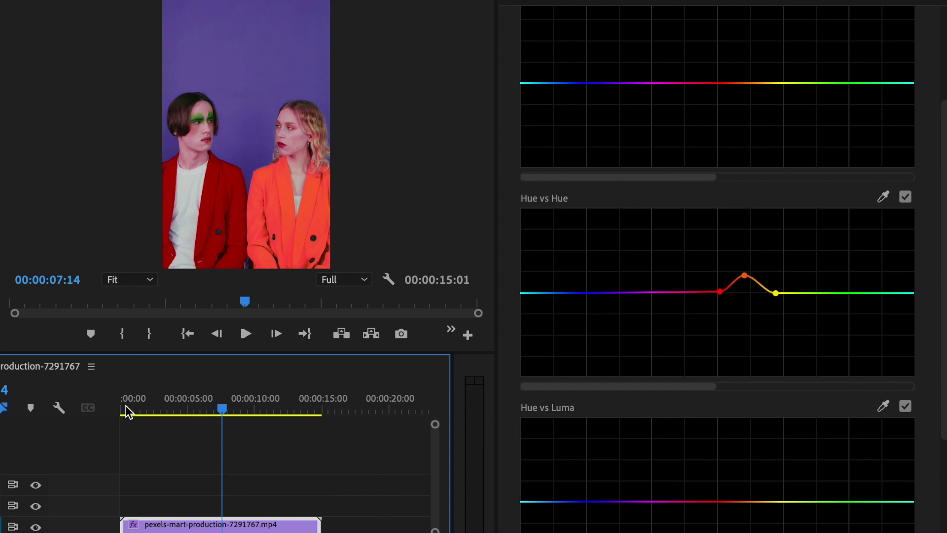
click(906, 198)
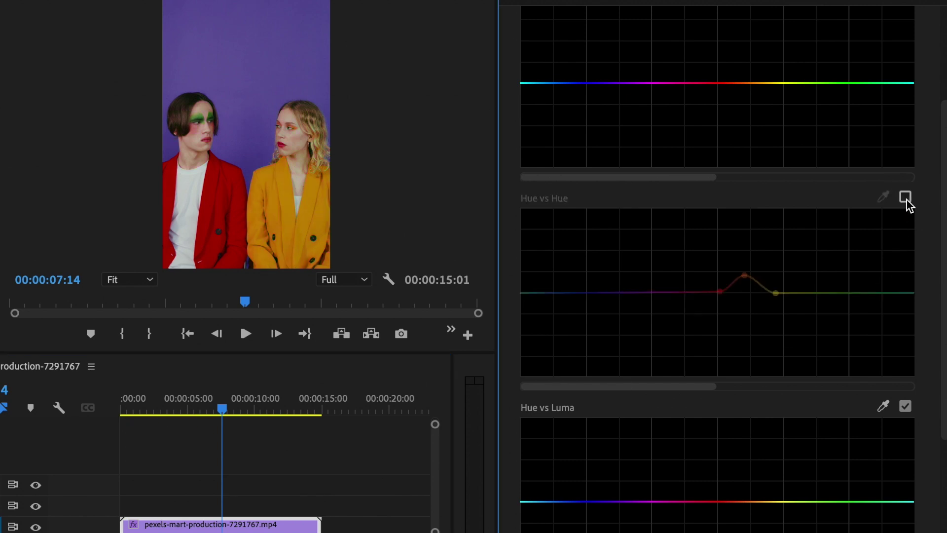
click(906, 198)
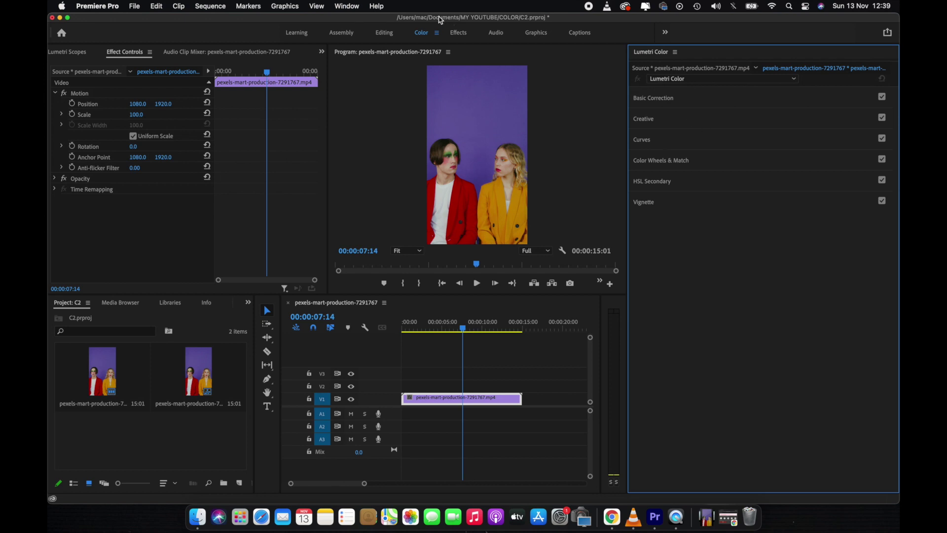
- Open the HSL Secondary settings in Lumetri Color for the clip
click(652, 181)
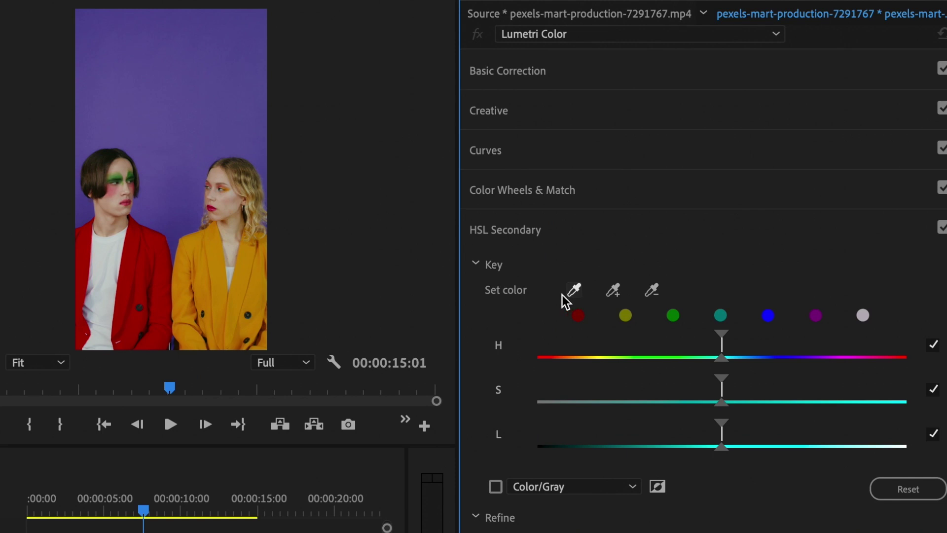
click(573, 292)
click(359, 309)
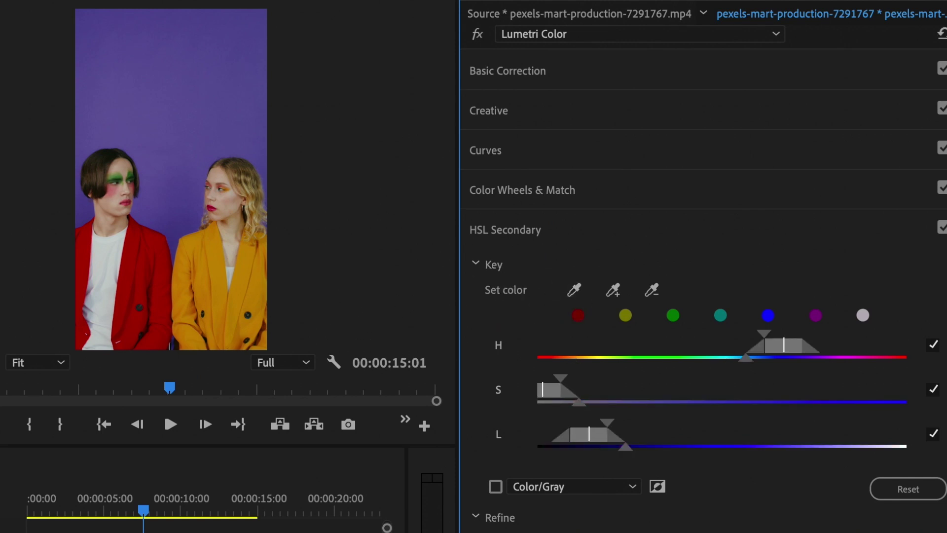
key(ctrl+z)
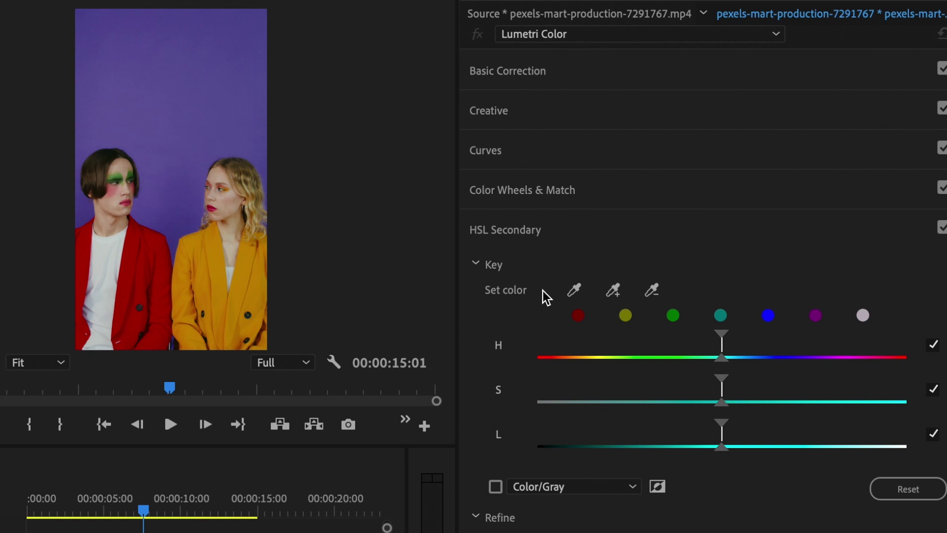
- Key the red jacket by sampling its colour in HSL Secondary, preview the Color/Gray mask, and shift the hue range slightly further along
click(573, 291)
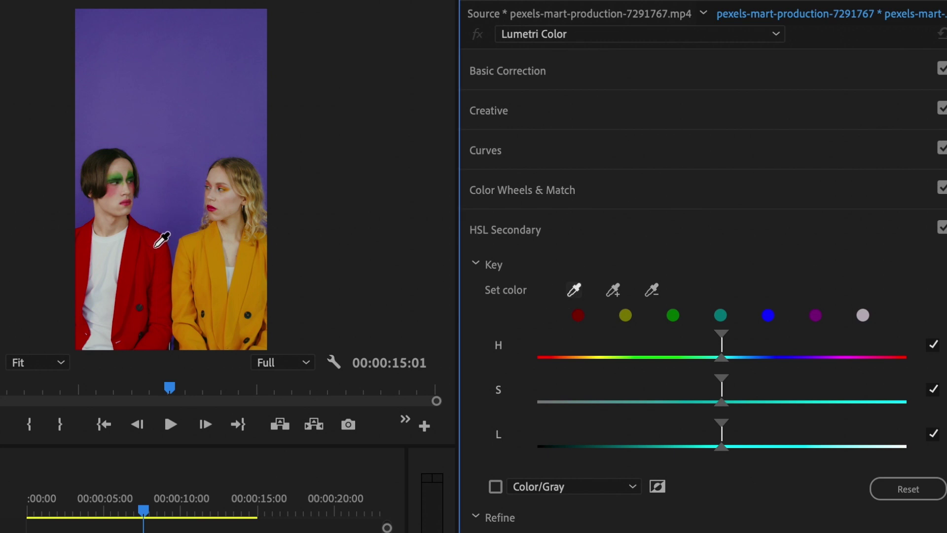
click(154, 247)
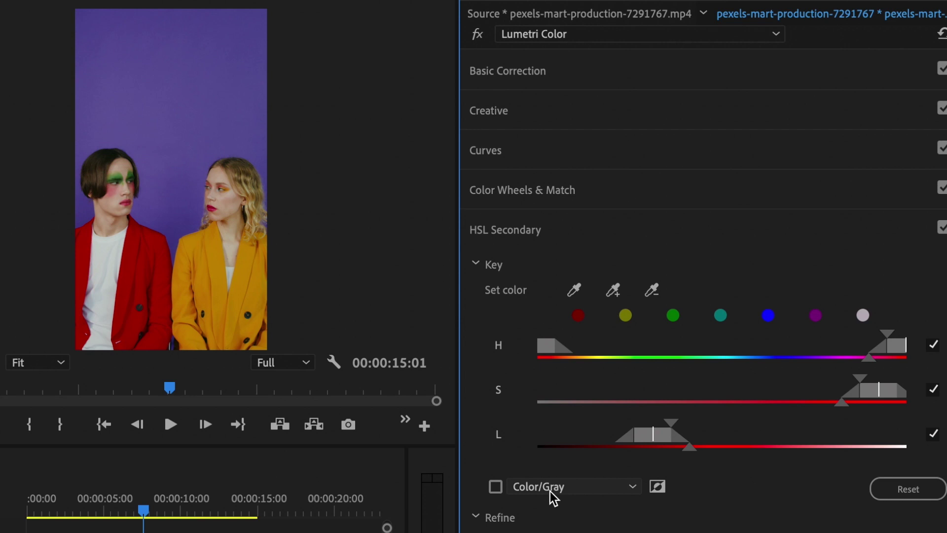
click(495, 489)
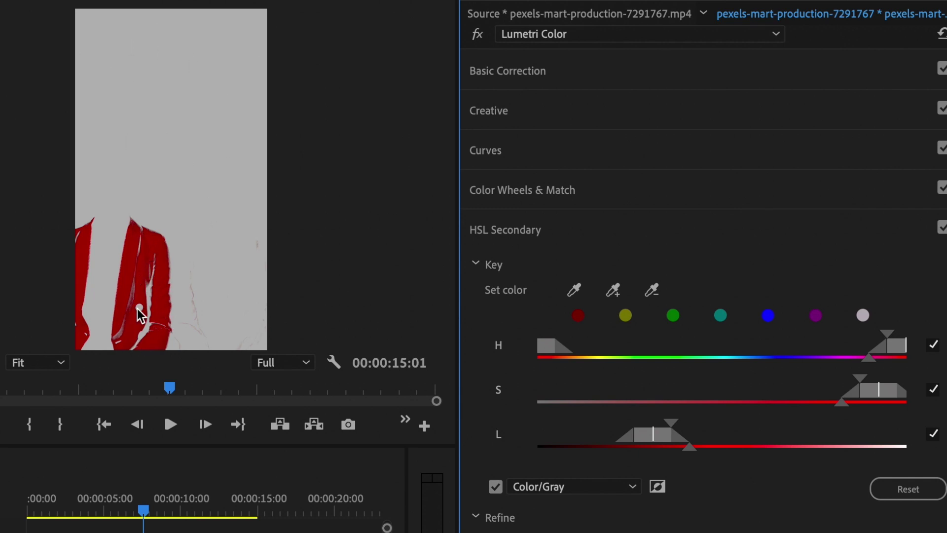
click(896, 350)
mouse_move(897, 351)
mouse_down()
mouse_move(849, 351)
mouse_move(905, 356)
mouse_up()
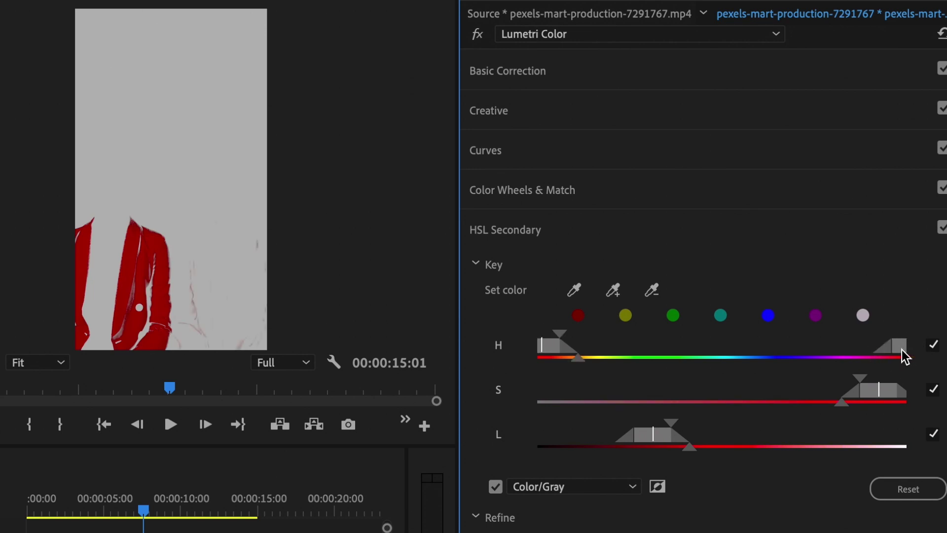
click(613, 291)
click(616, 293)
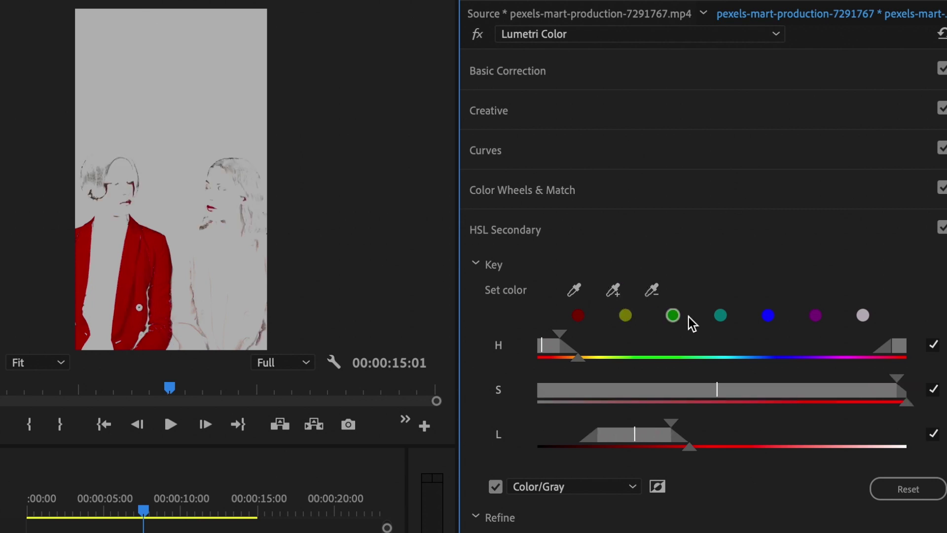
key(ctrl+z)
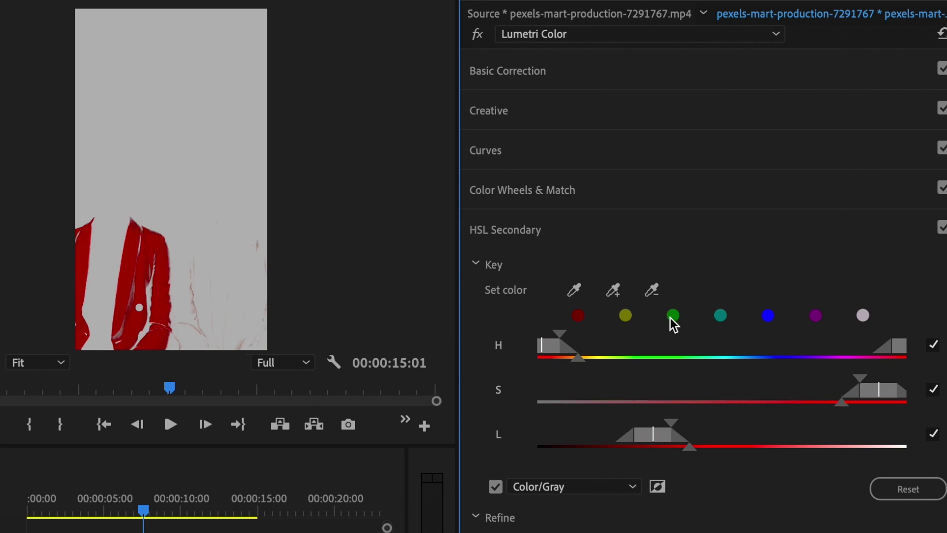
- Add further samples from the red jacket's front and lower areas to the HSL key to fill gaps in the mask
click(616, 292)
drag(138, 273, 128, 275)
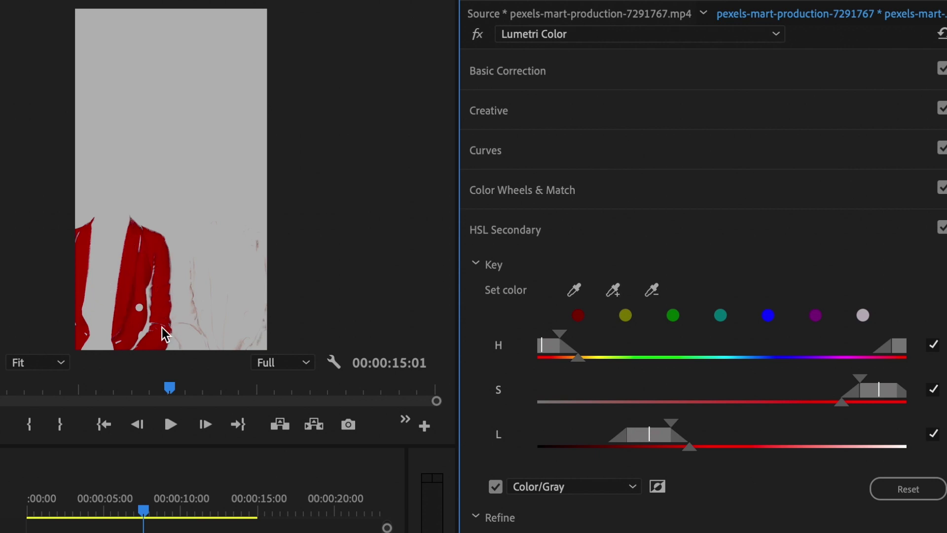
click(616, 296)
drag(155, 326, 157, 330)
click(613, 291)
drag(130, 337, 130, 337)
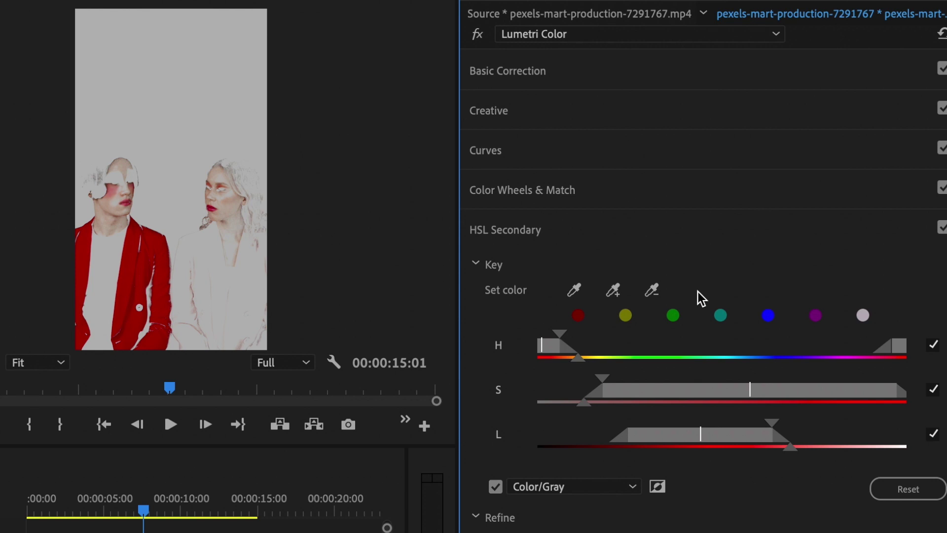
- Subtract the woman's facial skin tones from the HSL key and try tightening the lower end of the saturation range
click(654, 291)
click(654, 292)
click(226, 205)
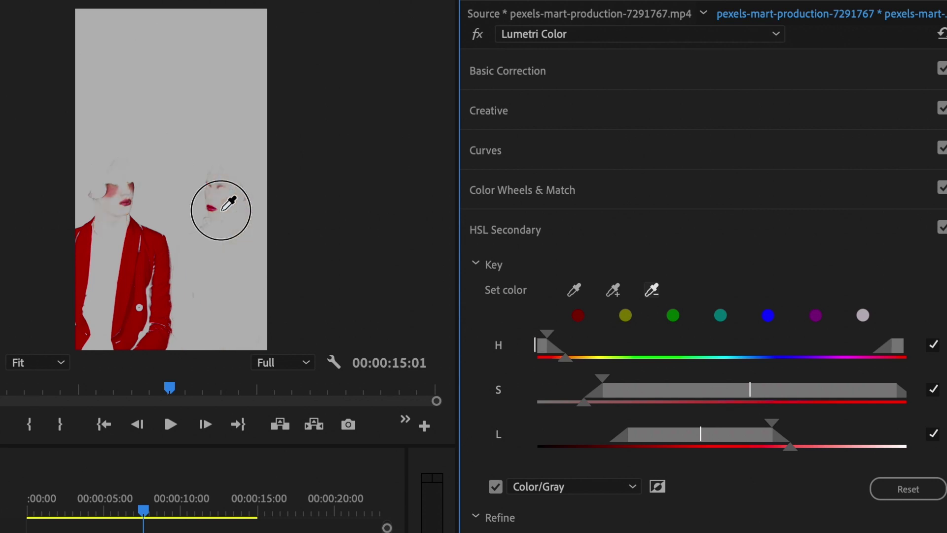
click(216, 205)
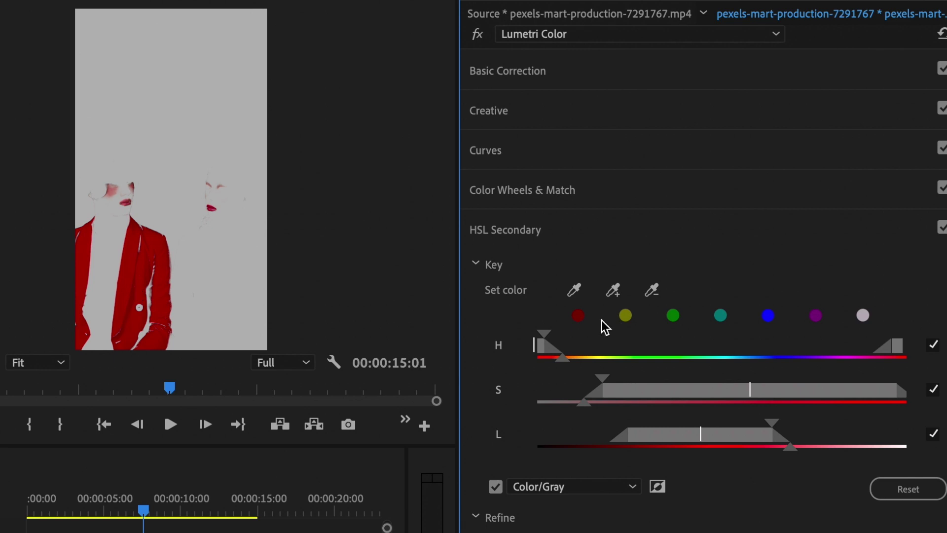
drag(583, 402, 600, 411)
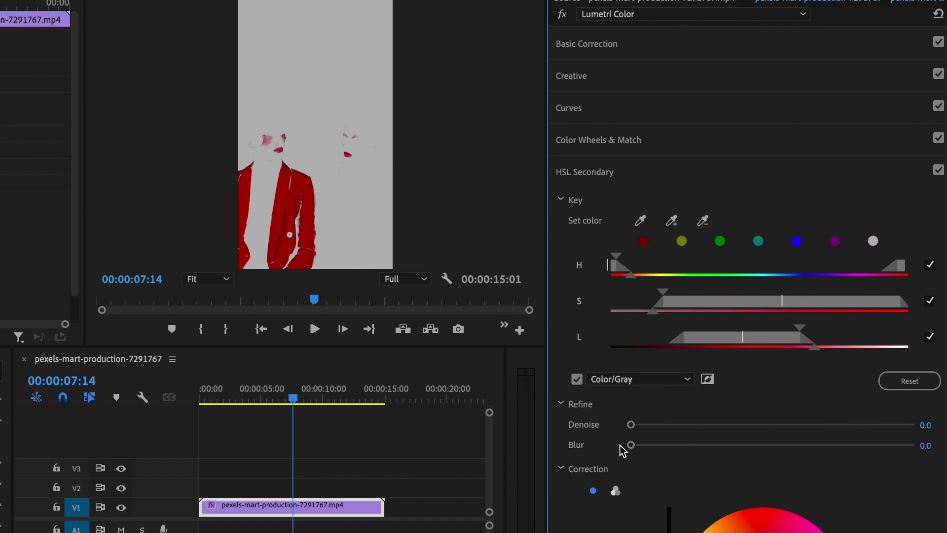
- Refine the key with Denoise 5.8 and Blur 1.8, and turn off the Color/Gray mask preview
drag(631, 426, 645, 427)
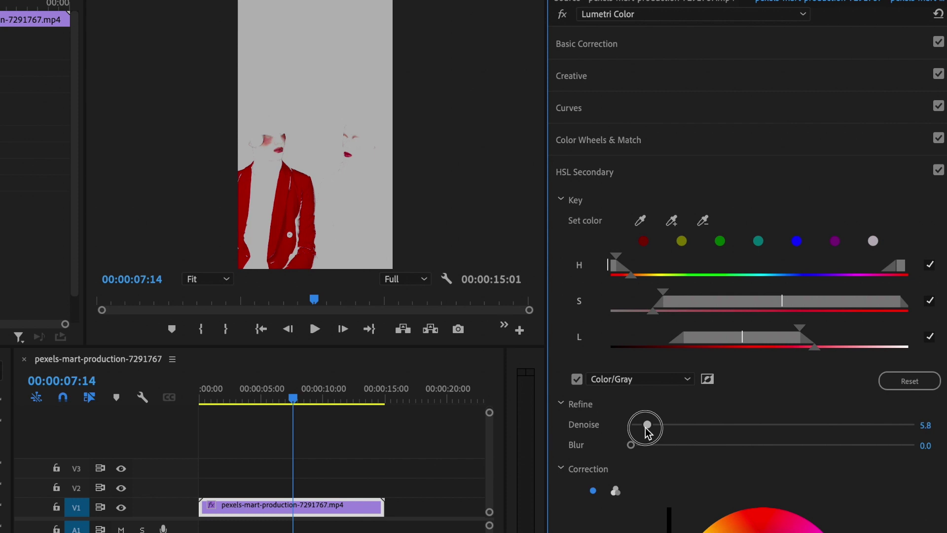
drag(646, 429, 648, 450)
click(577, 381)
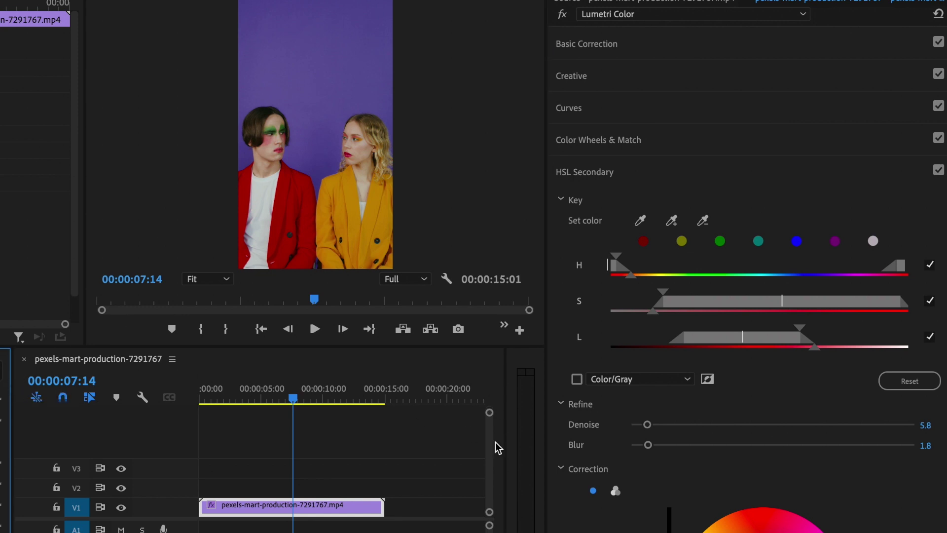
- Try the HSL correction Temperature at -100 on the keyed jacket, and bring it back to -0.5
scroll(907, 522, down, 1)
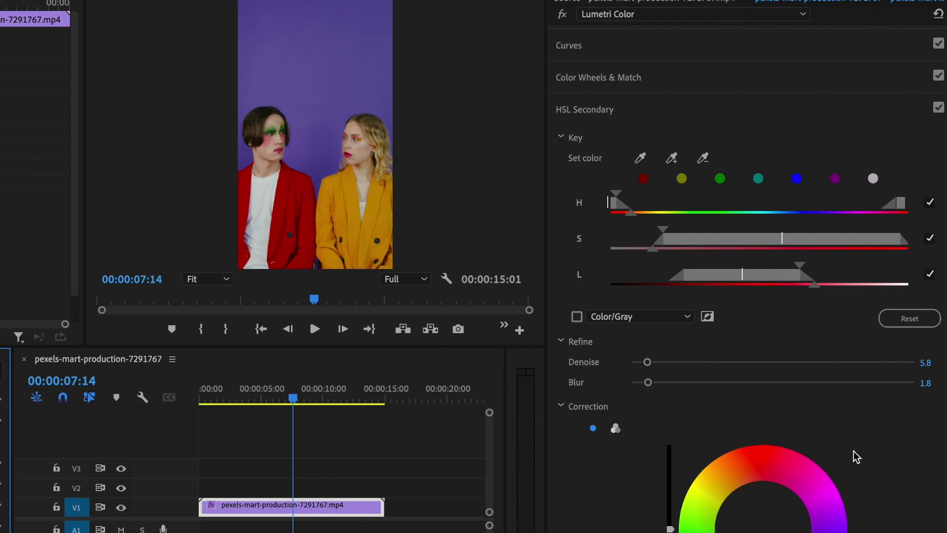
scroll(856, 455, down, 3)
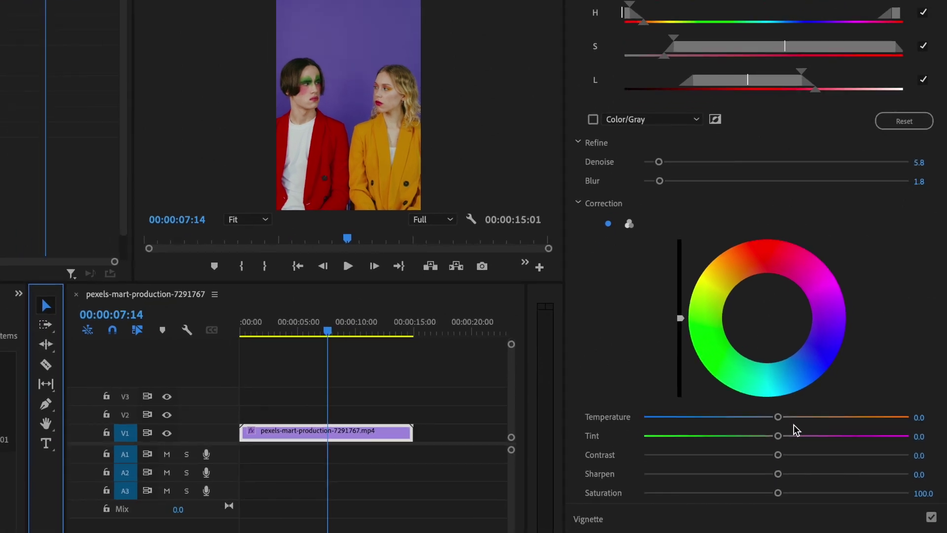
drag(778, 417, 599, 406)
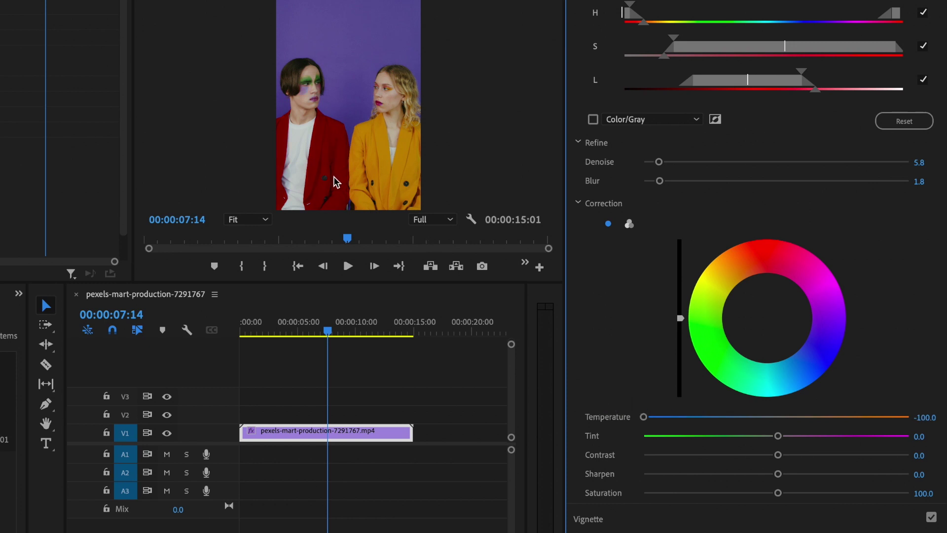
drag(645, 418, 776, 437)
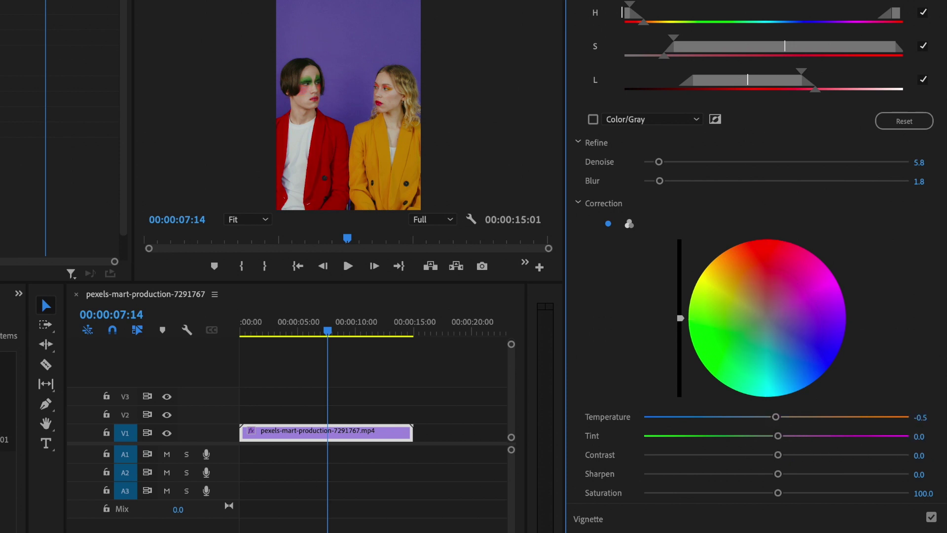
- Try red, blue and cyan tints on the single correction colour wheel, and leave it shifted towards green-cyan
drag(768, 318, 774, 242)
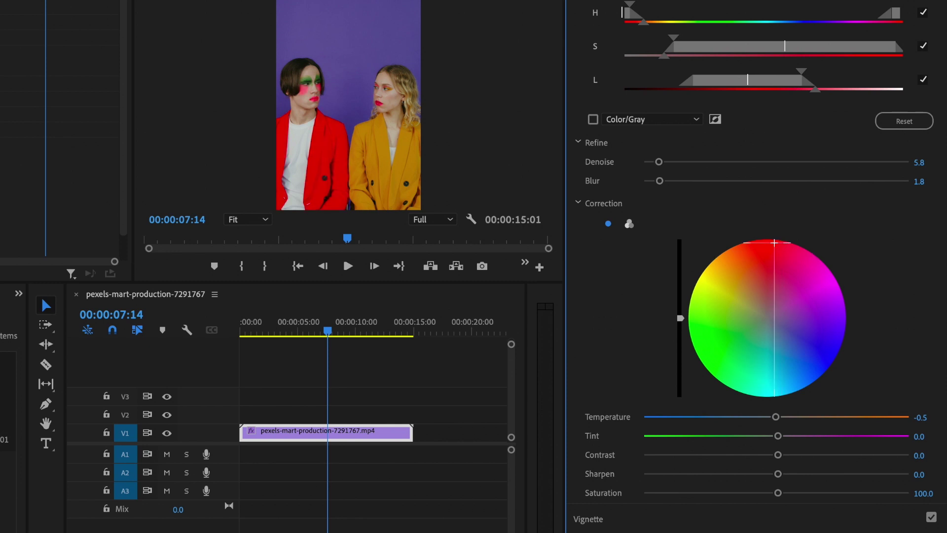
drag(775, 243, 818, 376)
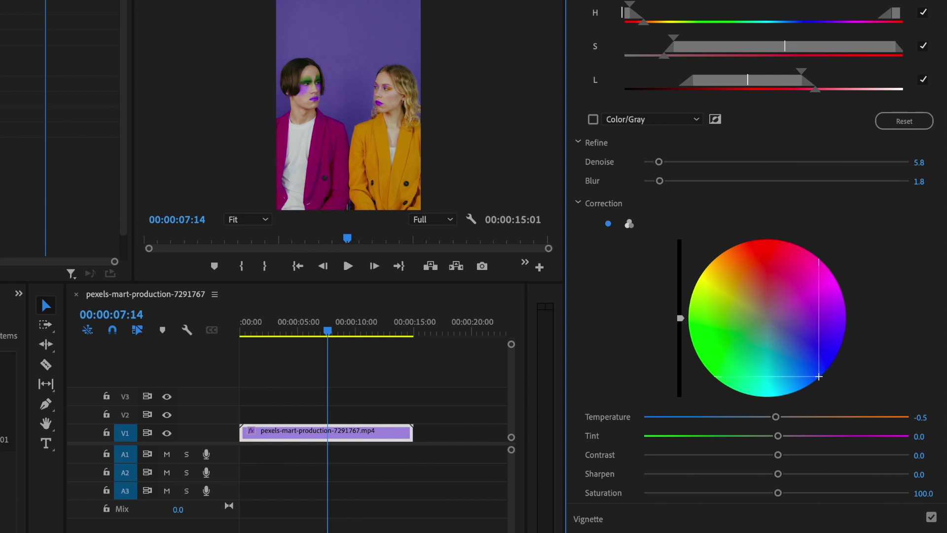
drag(819, 375, 769, 380)
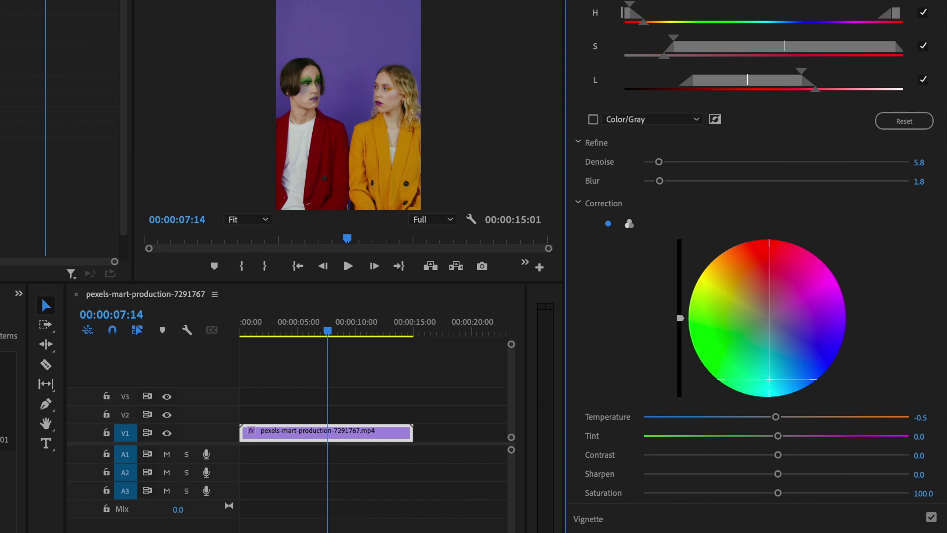
drag(769, 379, 731, 359)
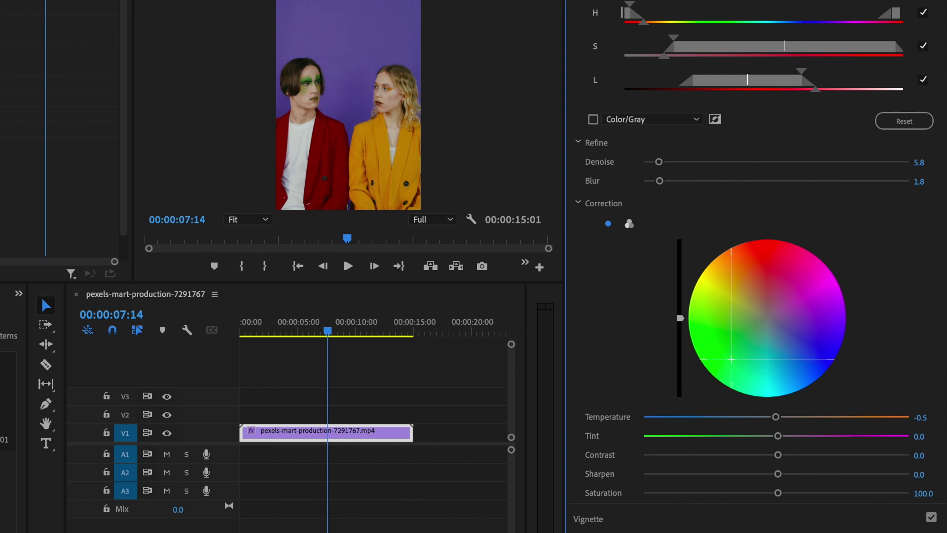
- Switch the correction to three-way wheels, push Highlights towards magenta and Shadows towards cyan-green for a brownish-red jacket
click(630, 225)
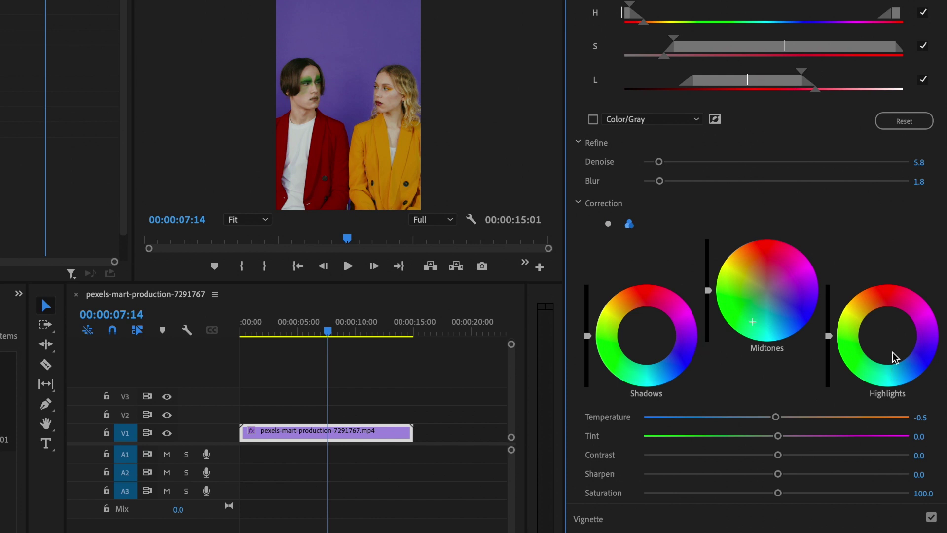
drag(887, 338, 925, 314)
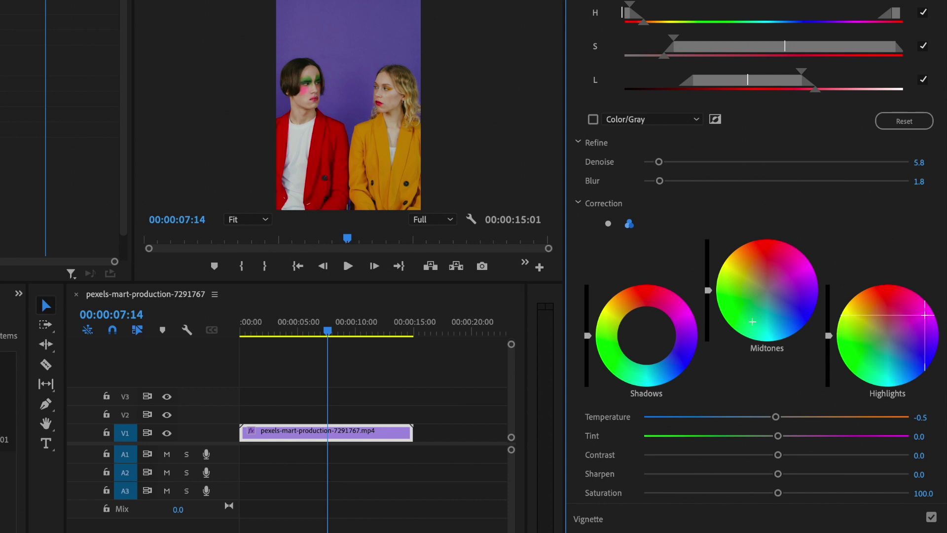
drag(925, 315, 931, 309)
drag(646, 336, 636, 384)
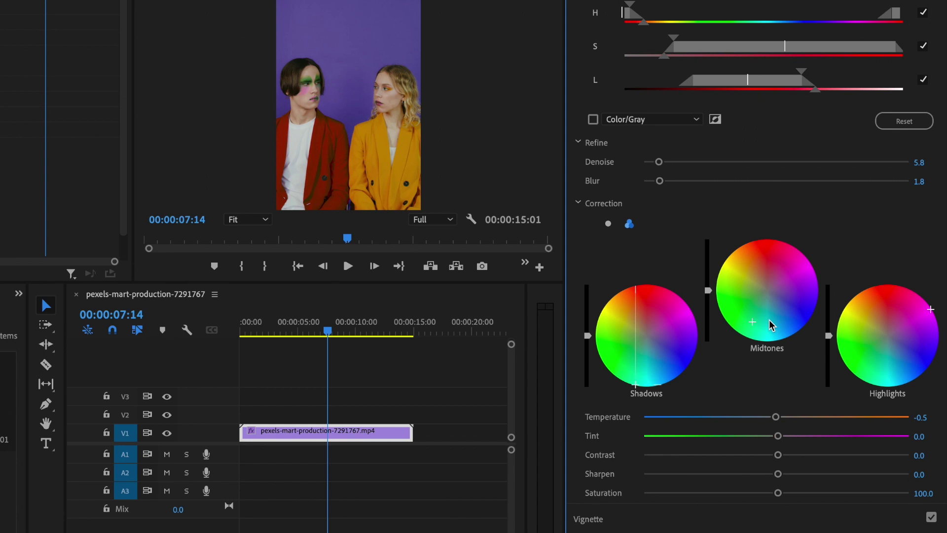
- Play the clip from about 5 seconds in and revisit a frame near 8 seconds to check the recoloured jacket
click(301, 331)
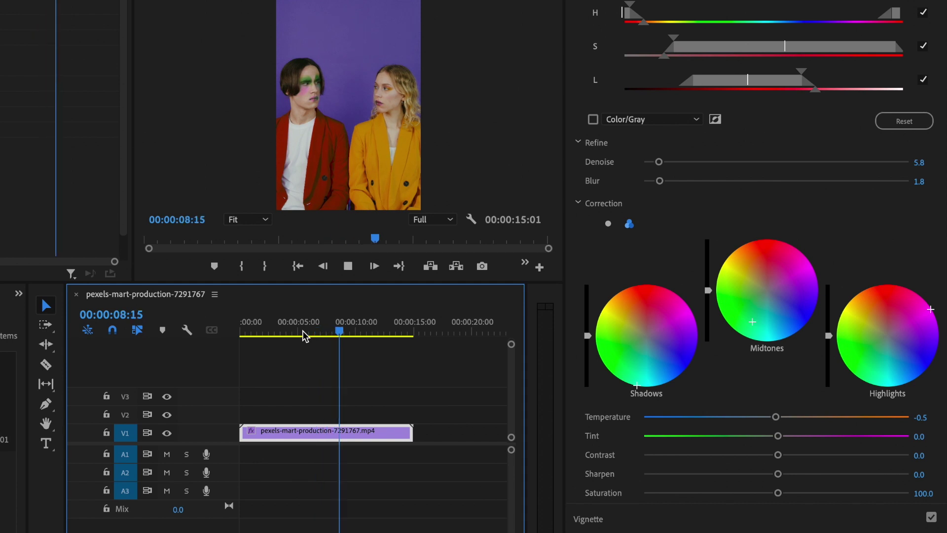
click(343, 329)
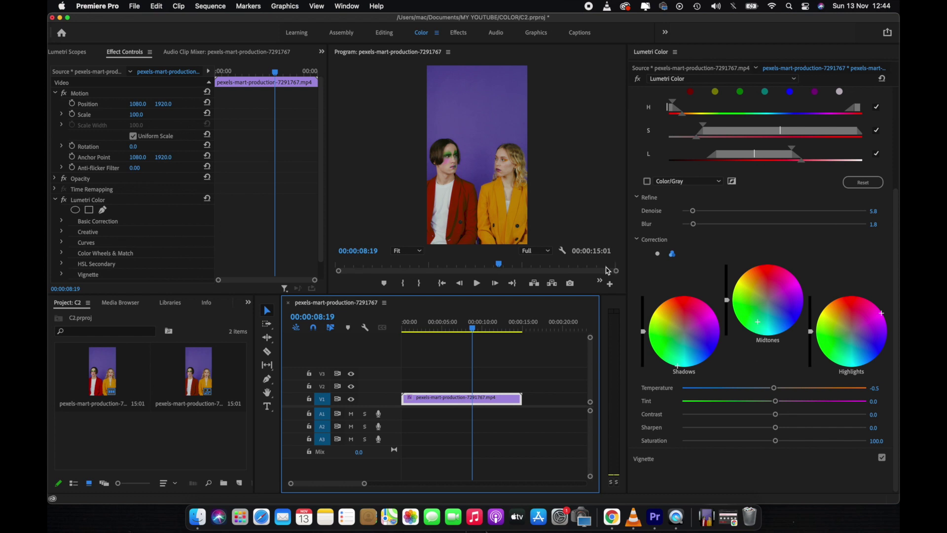
click(466, 329)
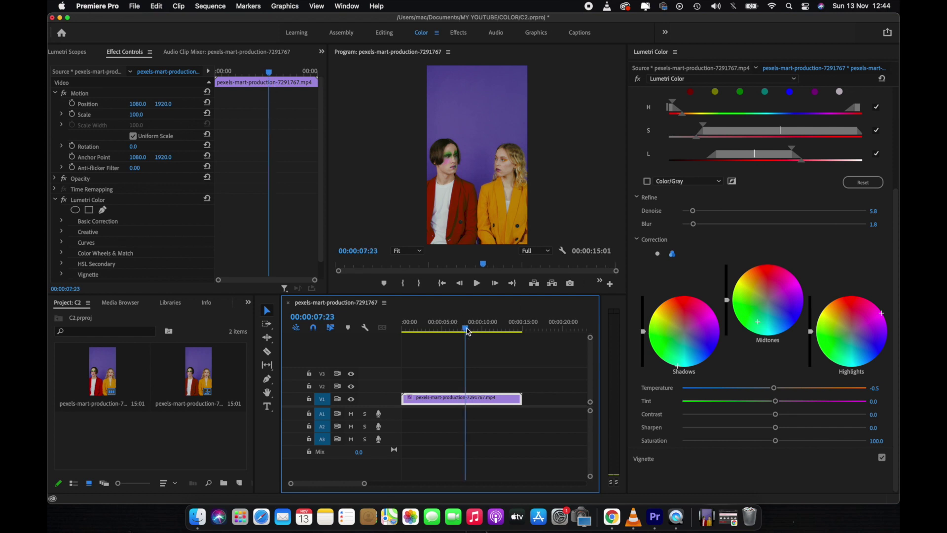